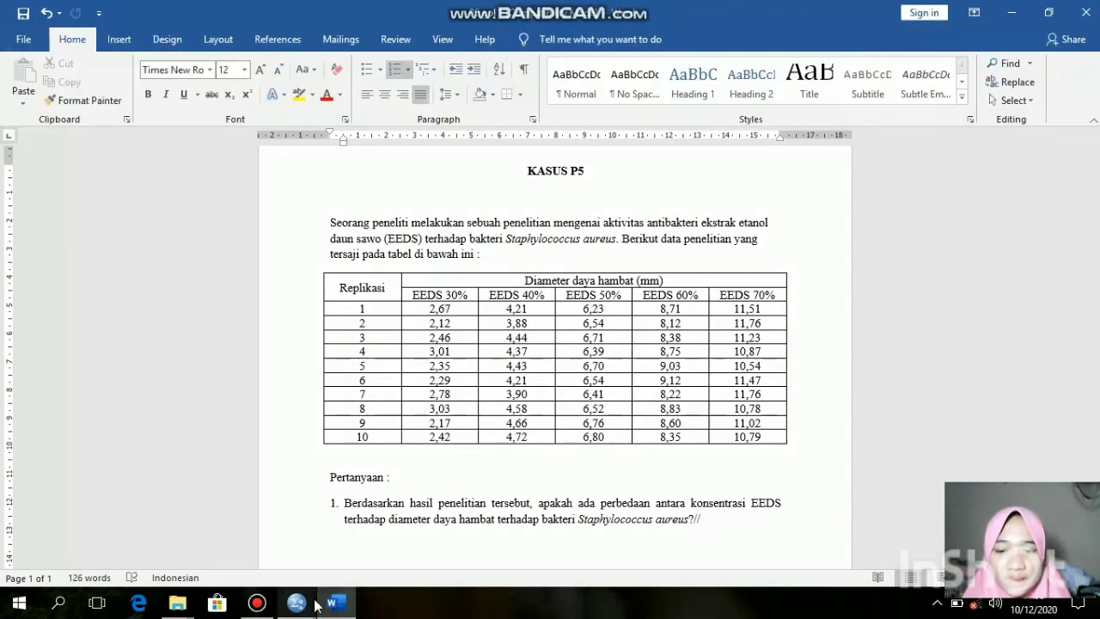
# Switch to the SPSS Data Editor with the normality dataset and display its data rows
pyautogui.moveTo(316, 606)
pyautogui.click(361, 525)
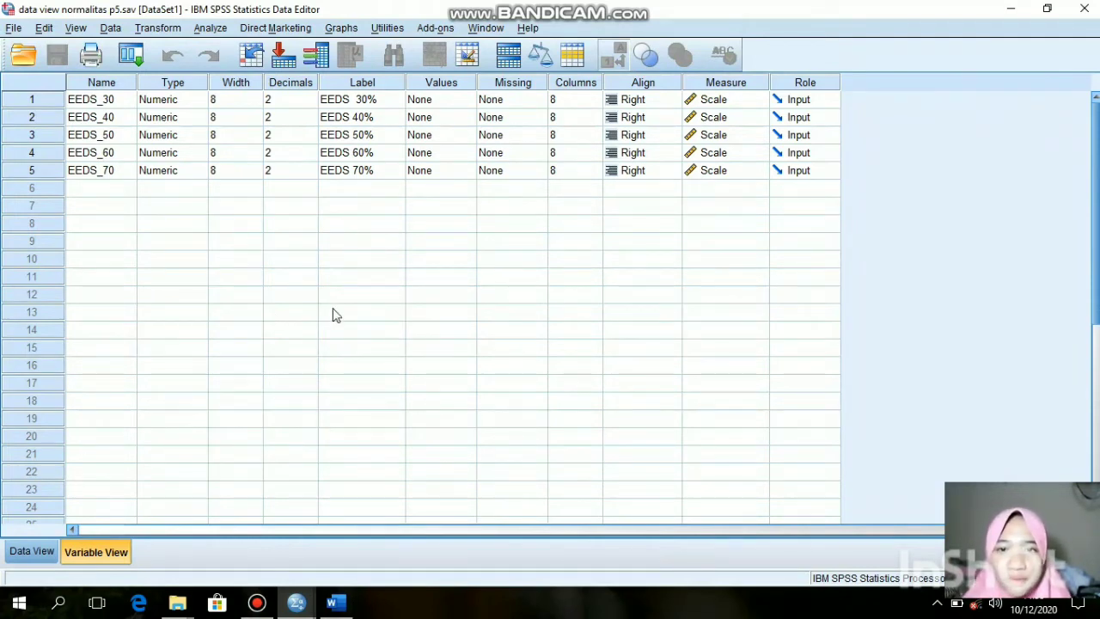
pyautogui.click(41, 556)
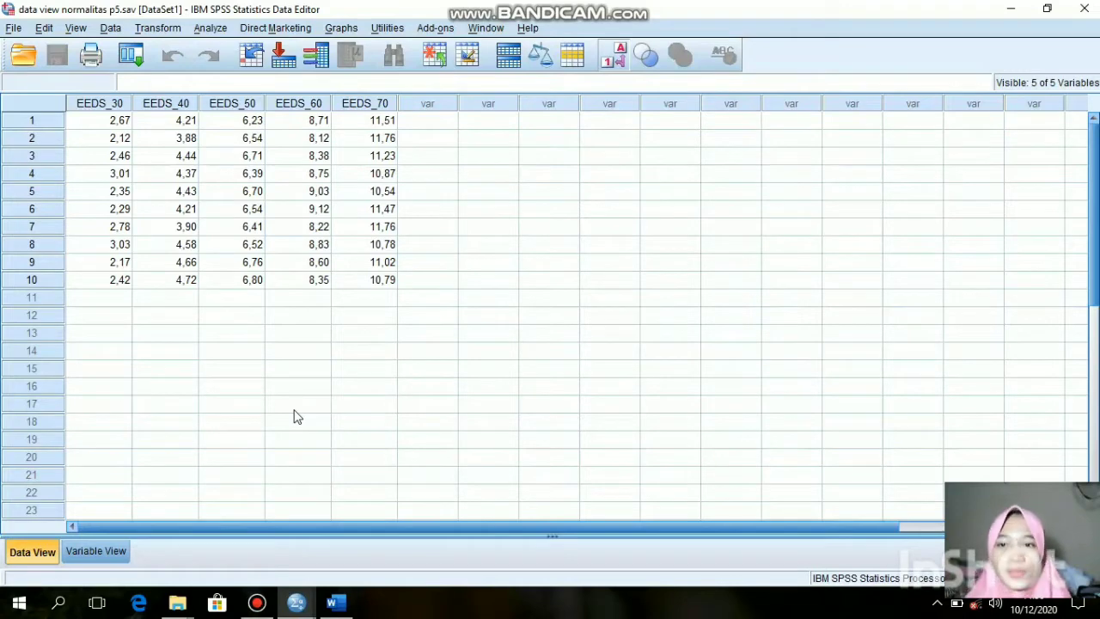
# Run Explore on the five EEDS variables with Descriptives at a 95% confidence interval, no boxplots, and normality plots with tests
pyautogui.click(229, 35)
pyautogui.click(228, 35)
pyautogui.click(229, 35)
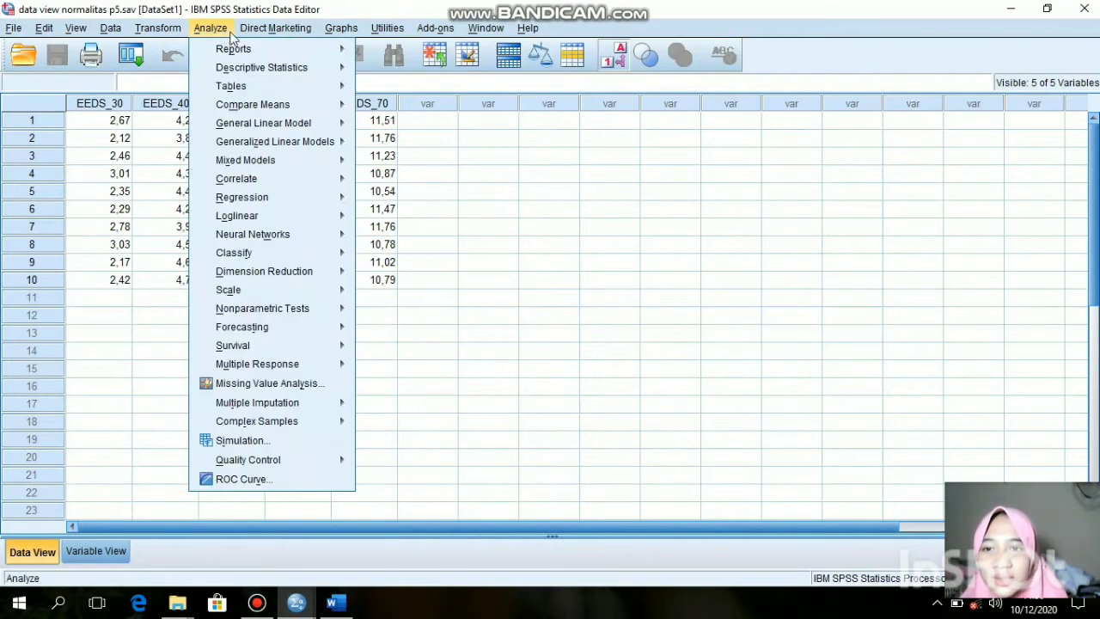
pyautogui.moveTo(250, 67)
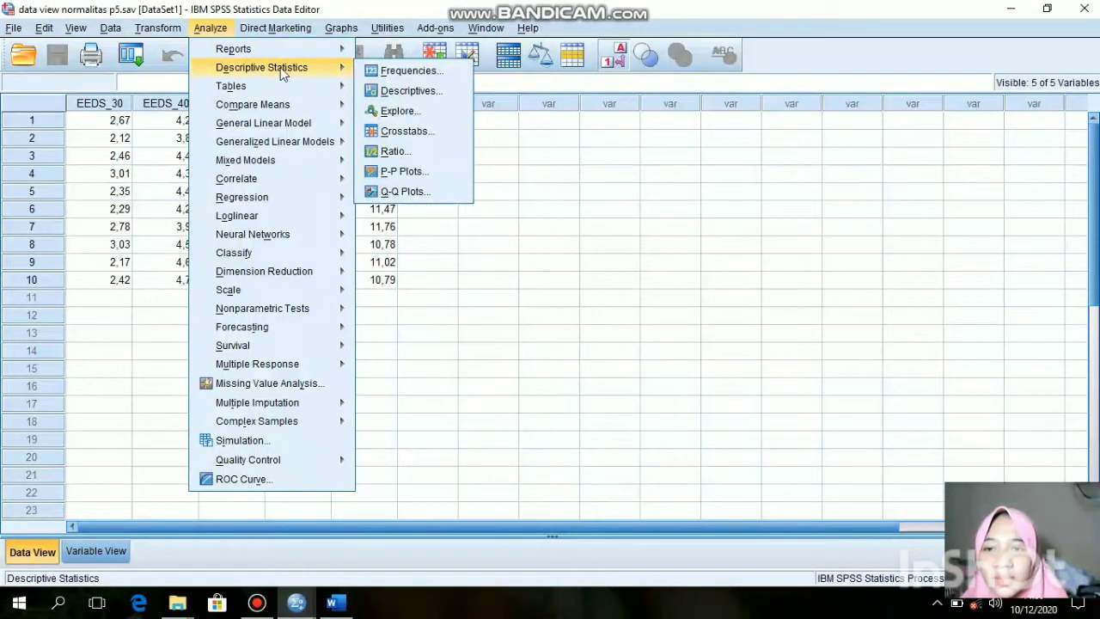
pyautogui.click(368, 112)
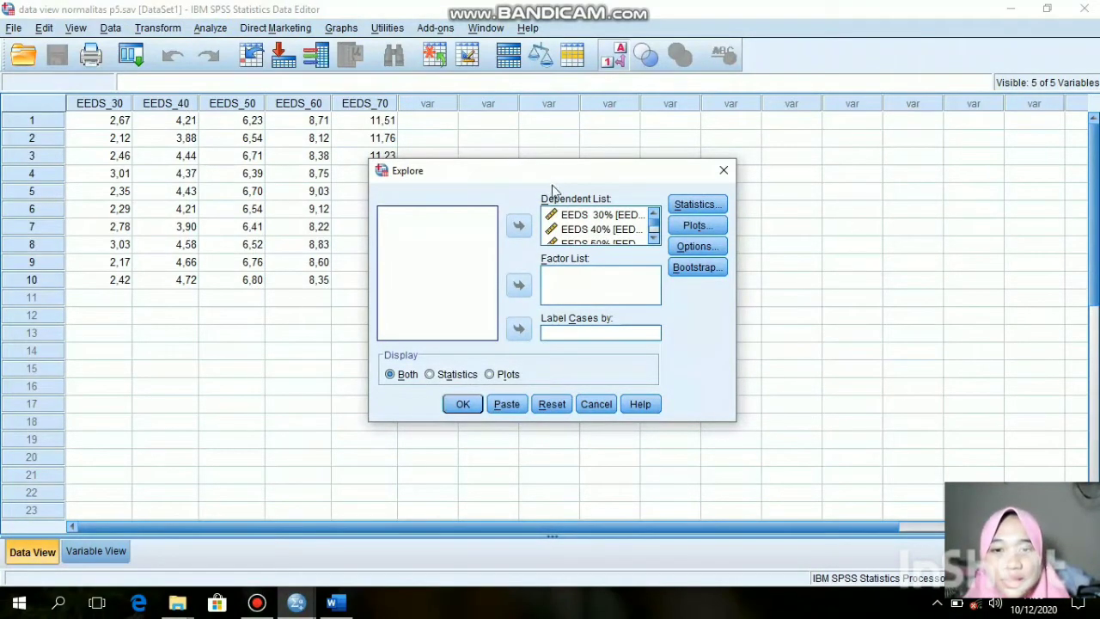
pyautogui.click(688, 209)
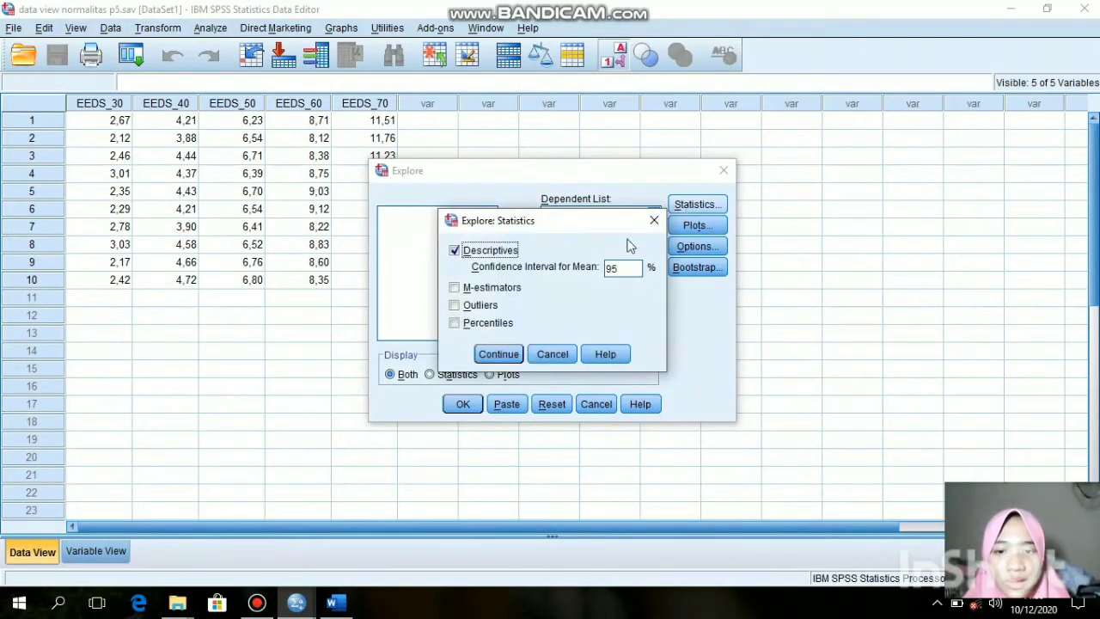
pyautogui.click(499, 354)
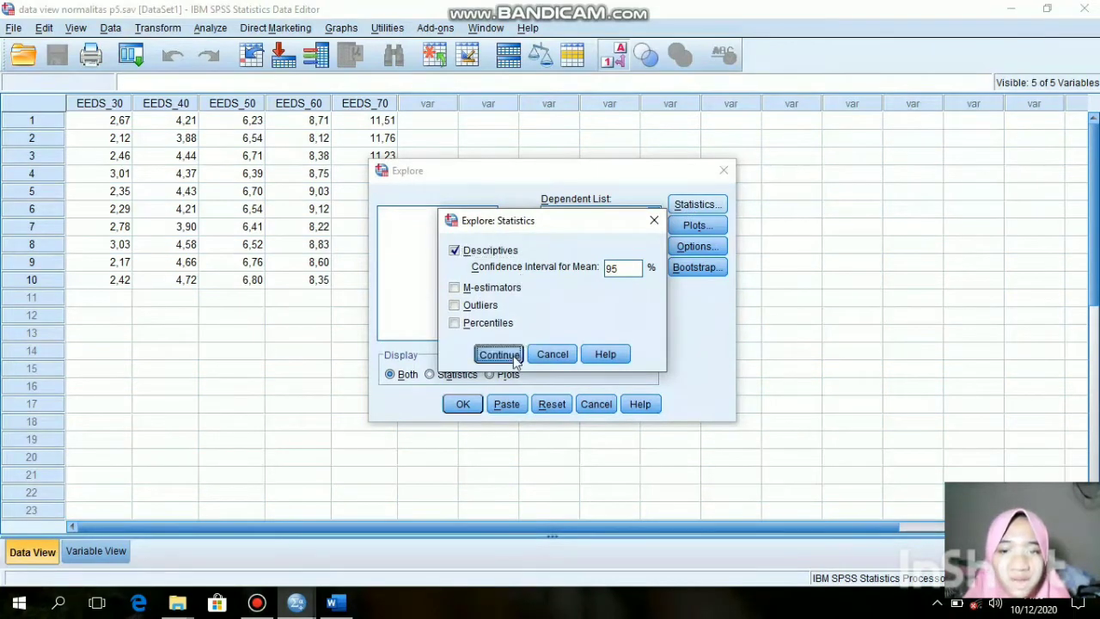
pyautogui.click(693, 229)
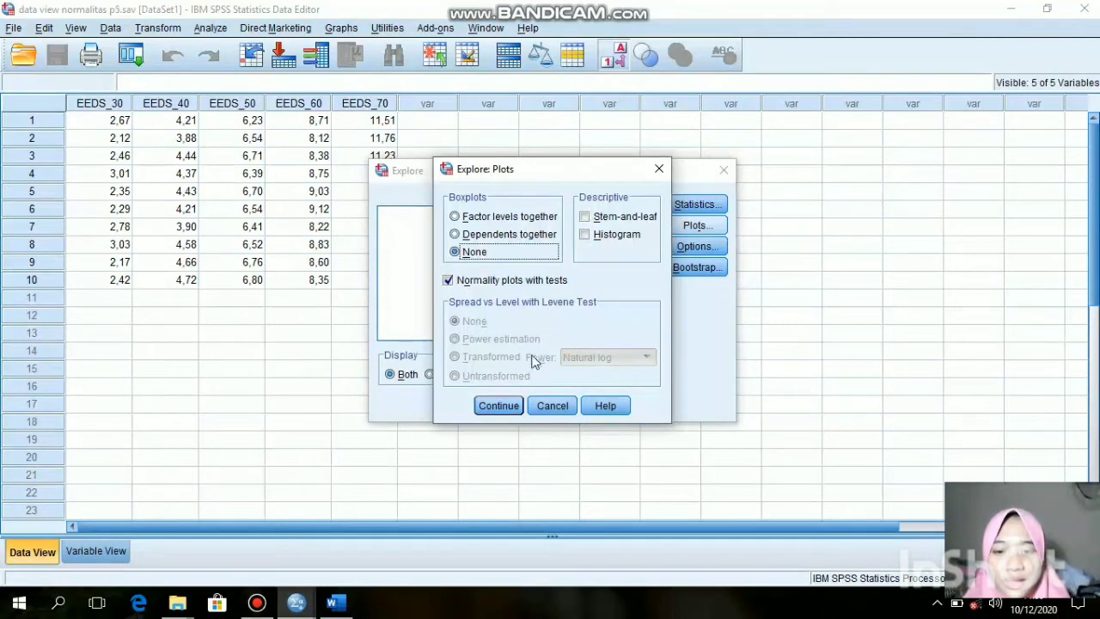
pyautogui.click(511, 407)
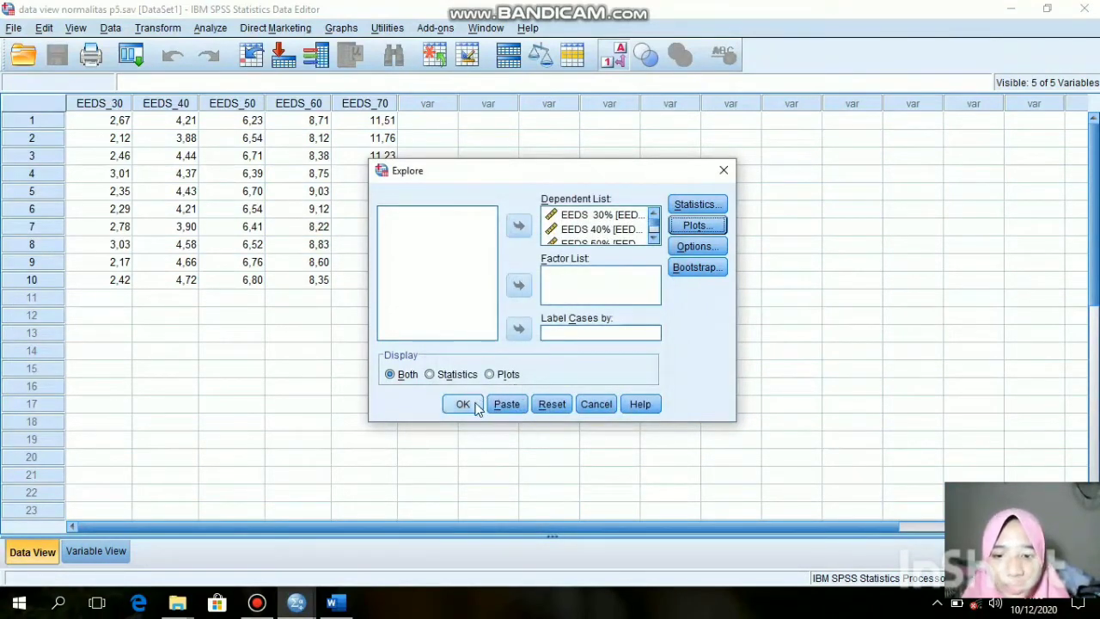
pyautogui.click(472, 406)
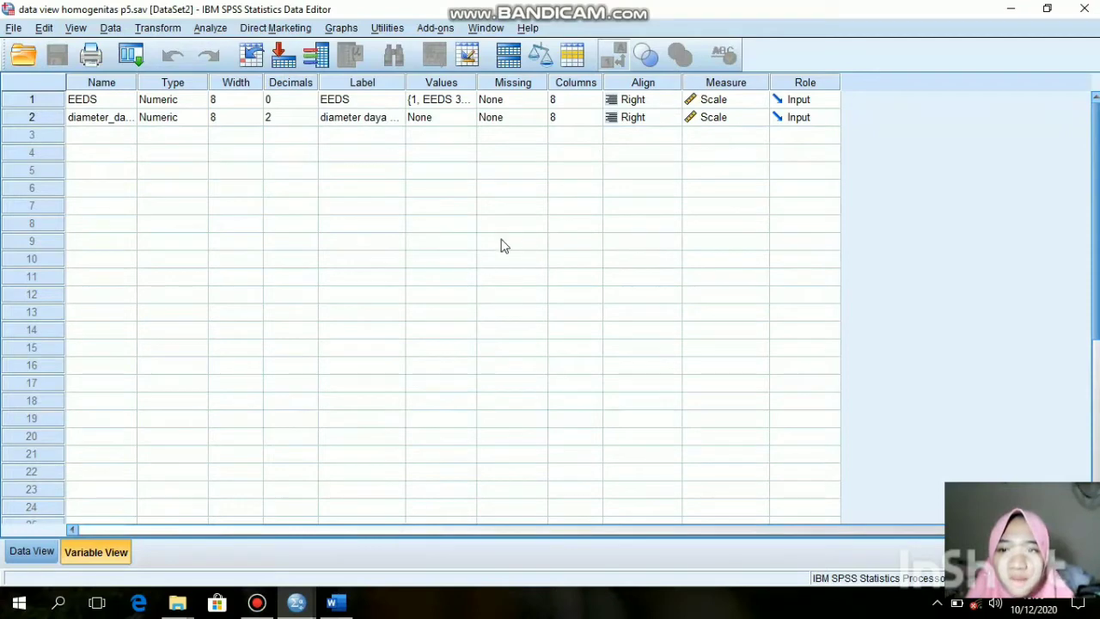
# Review the value labels assigned to the EEDS variable in the homogeneity dataset and accept them
pyautogui.click(126, 123)
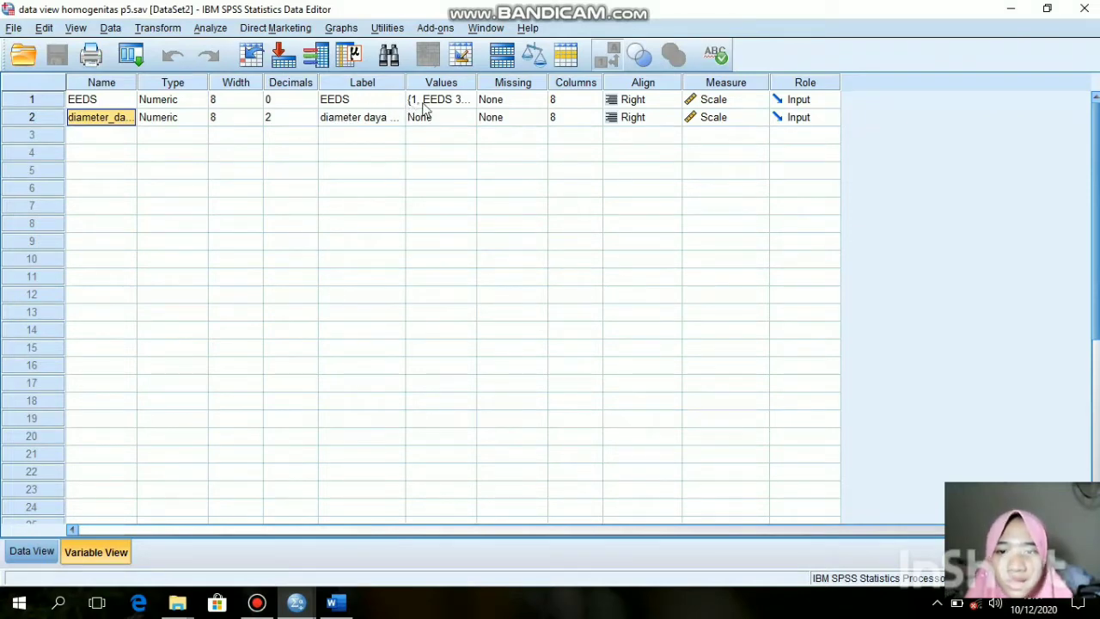
pyautogui.click(448, 104)
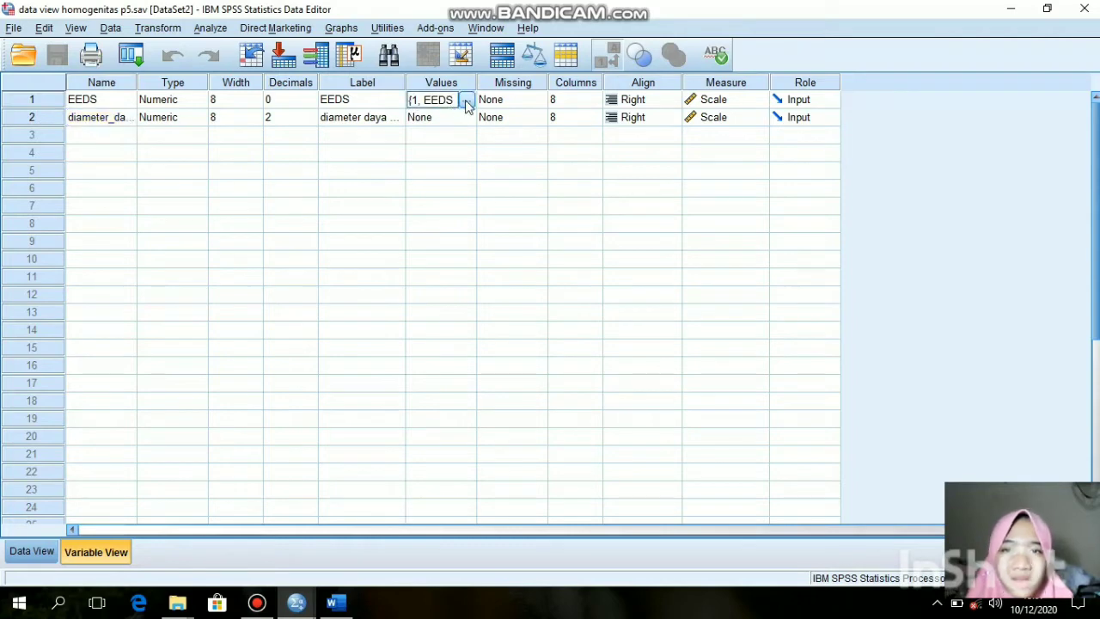
pyautogui.click(469, 100)
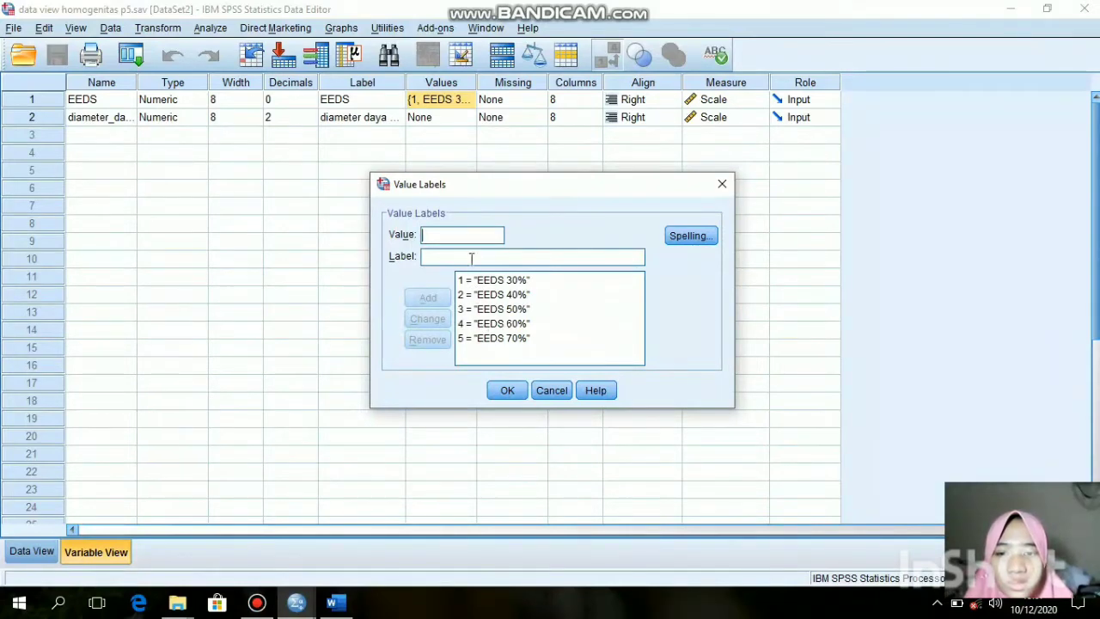
pyautogui.click(529, 323)
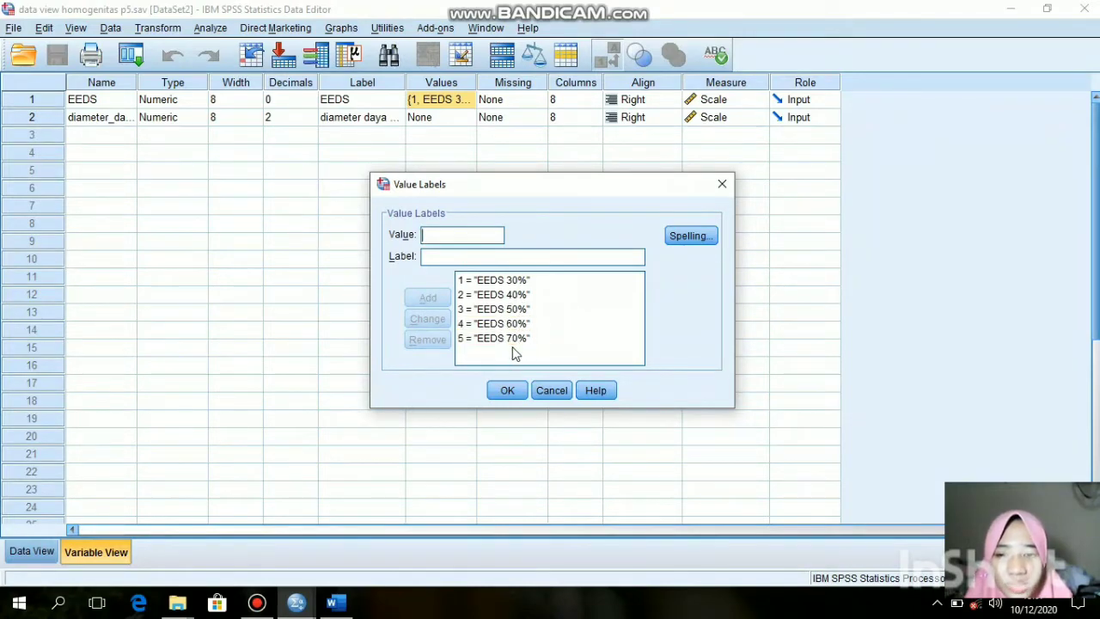
pyautogui.click(506, 390)
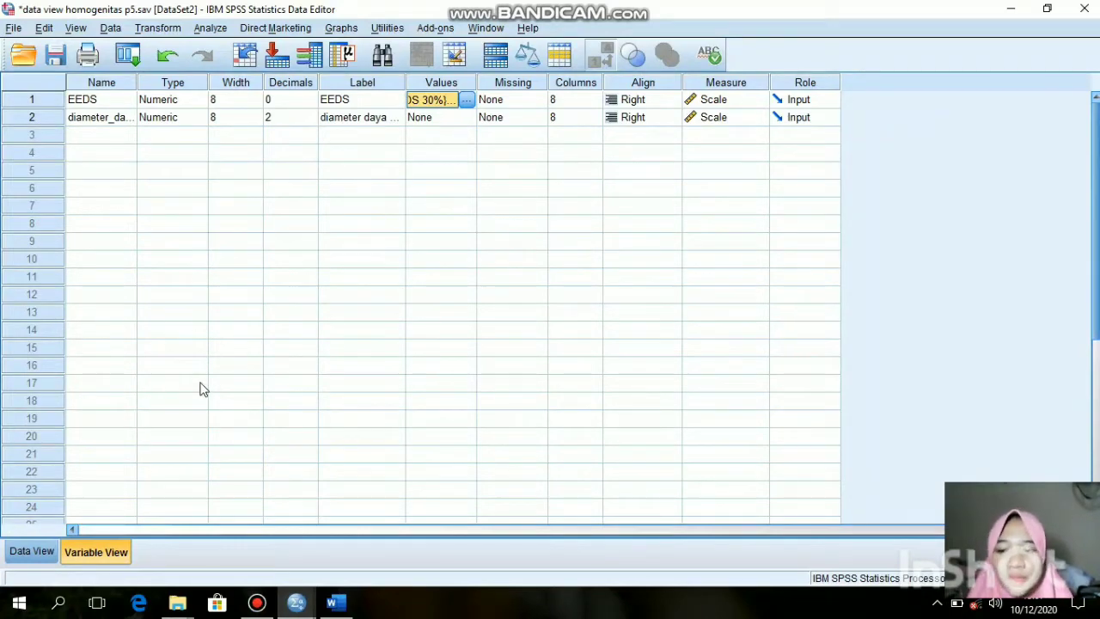
# Display the homogeneity dataset's data rows and compare them with the inhibition diameter table in the Word case document
pyautogui.click(31, 552)
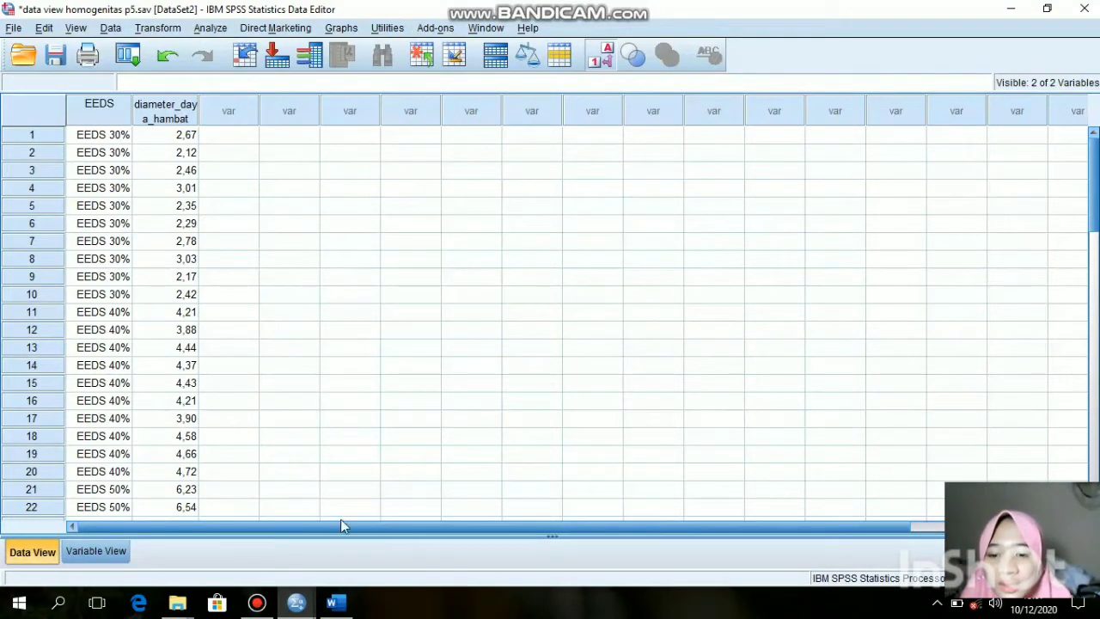
pyautogui.moveTo(335, 602)
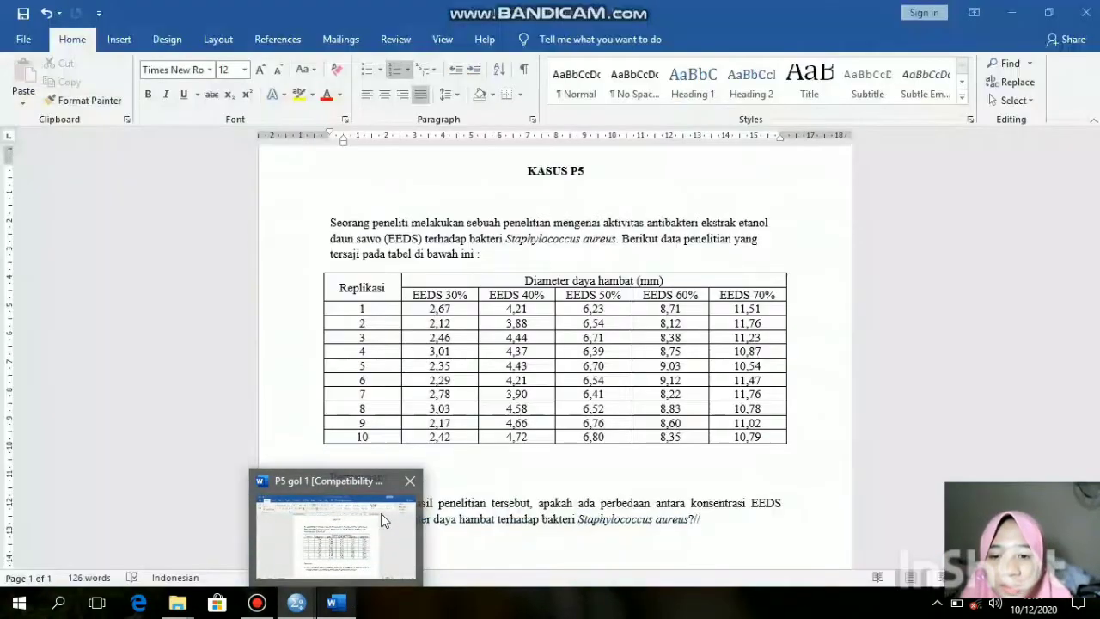
pyautogui.click(383, 520)
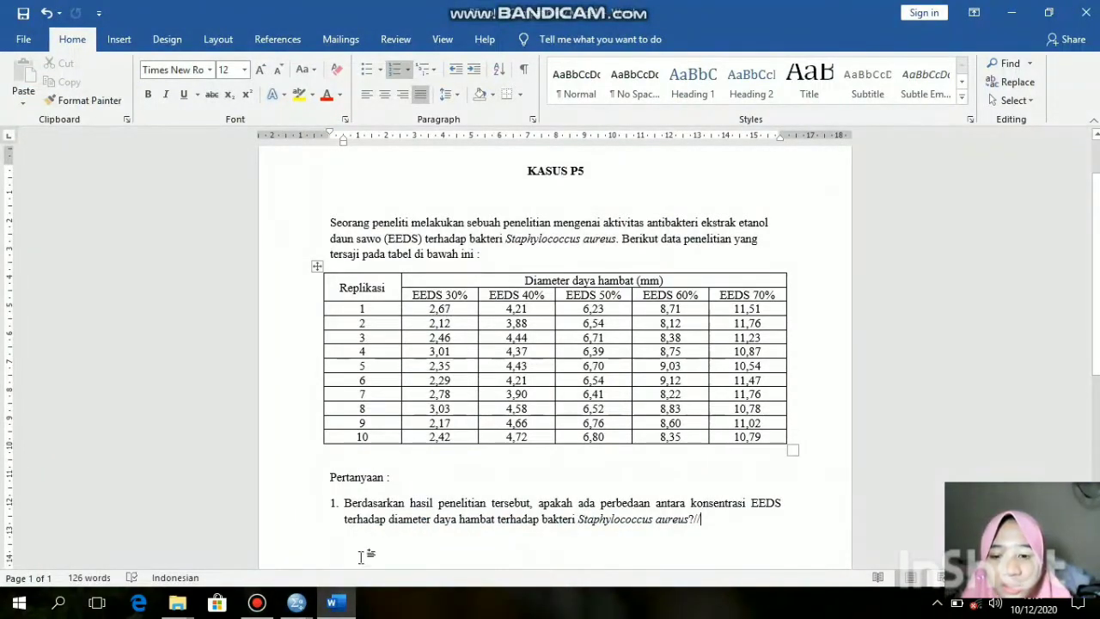
pyautogui.moveTo(309, 606)
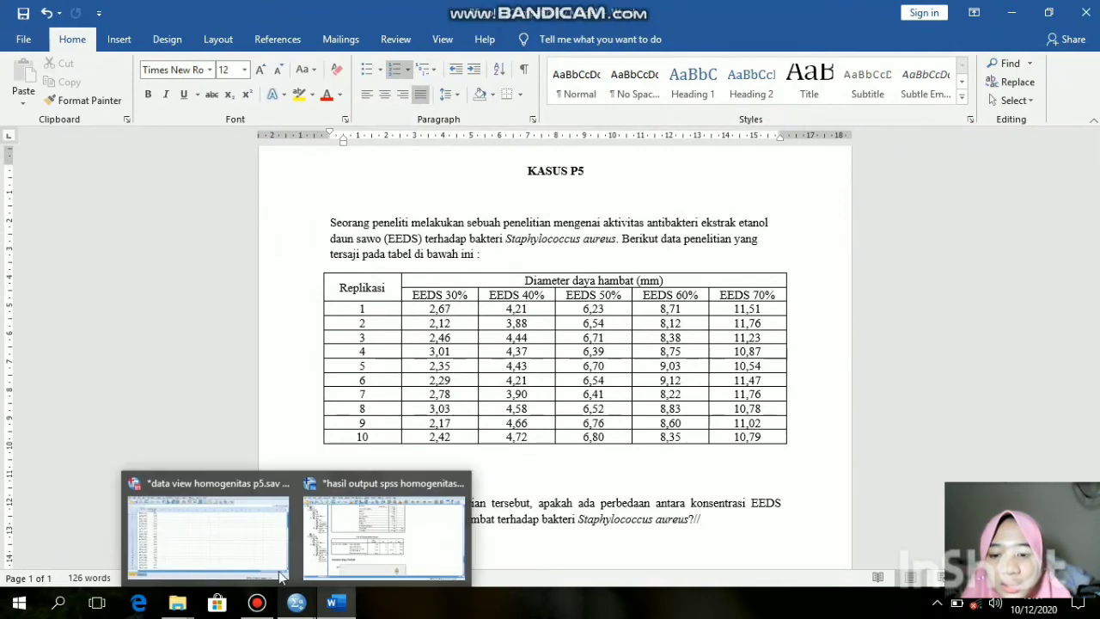
pyautogui.click(255, 559)
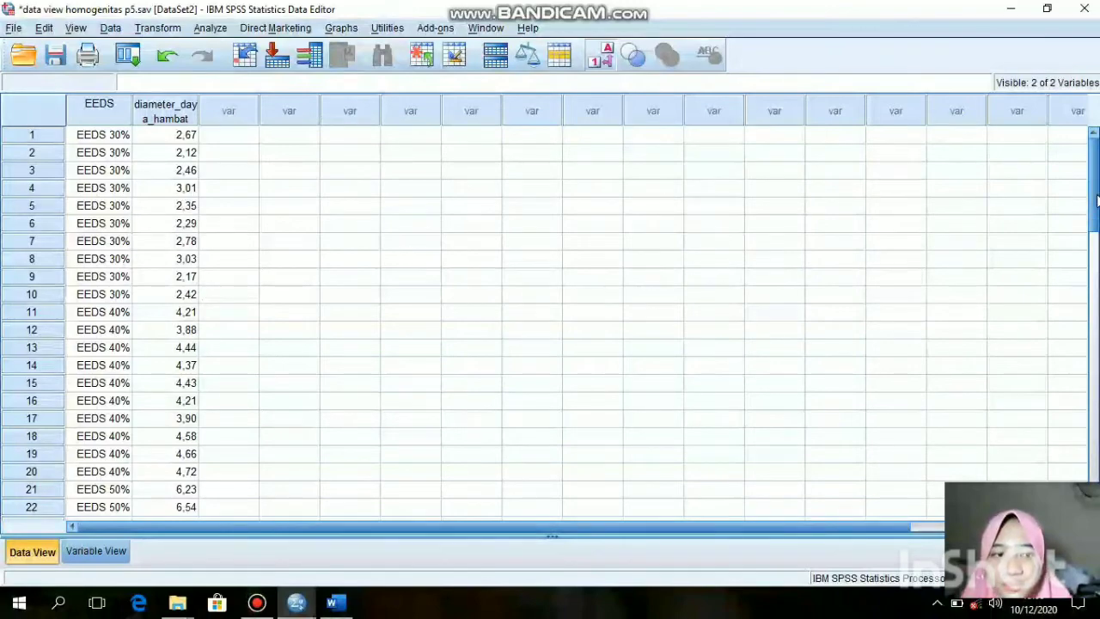
pyautogui.moveTo(1097, 194)
pyautogui.mouseDown()
pyautogui.moveTo(1097, 318)
pyautogui.moveTo(1090, 196)
pyautogui.mouseUp()
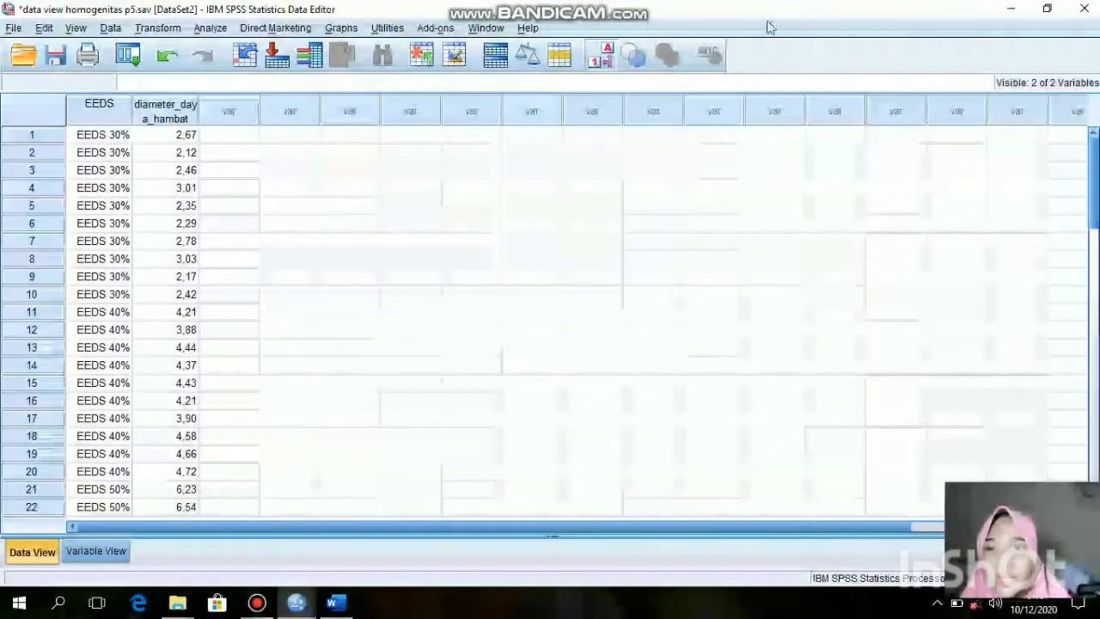
# Run Explore on diameter daya hambat by factor EEDS with 95% Descriptives, boxplots with factor levels together, and Levene power estimation
pyautogui.click(213, 28)
pyautogui.moveTo(254, 67)
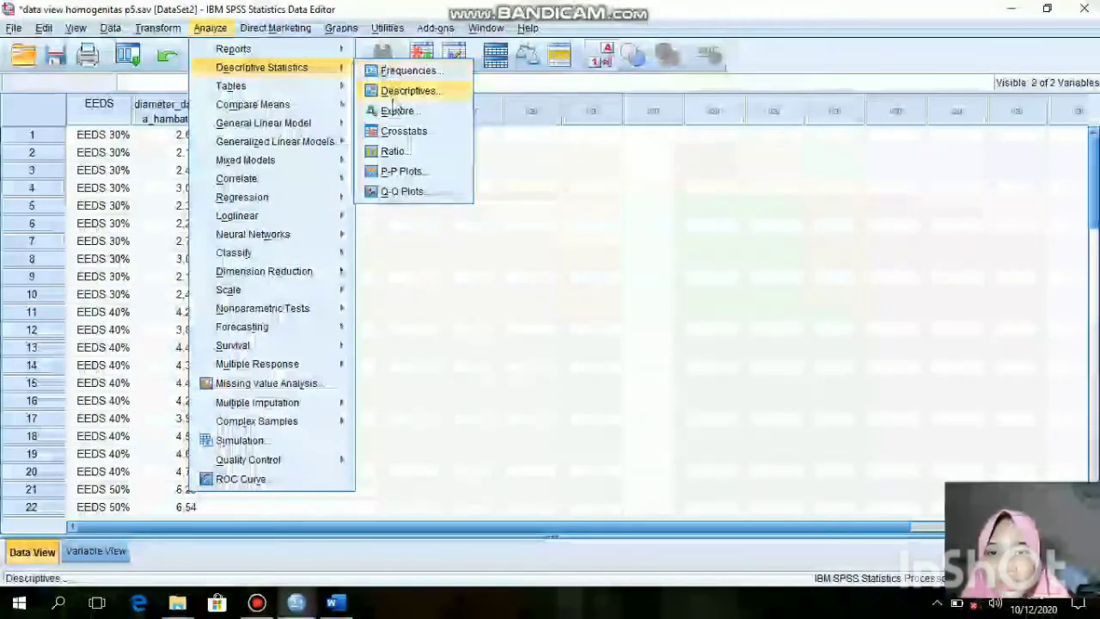
pyautogui.click(395, 111)
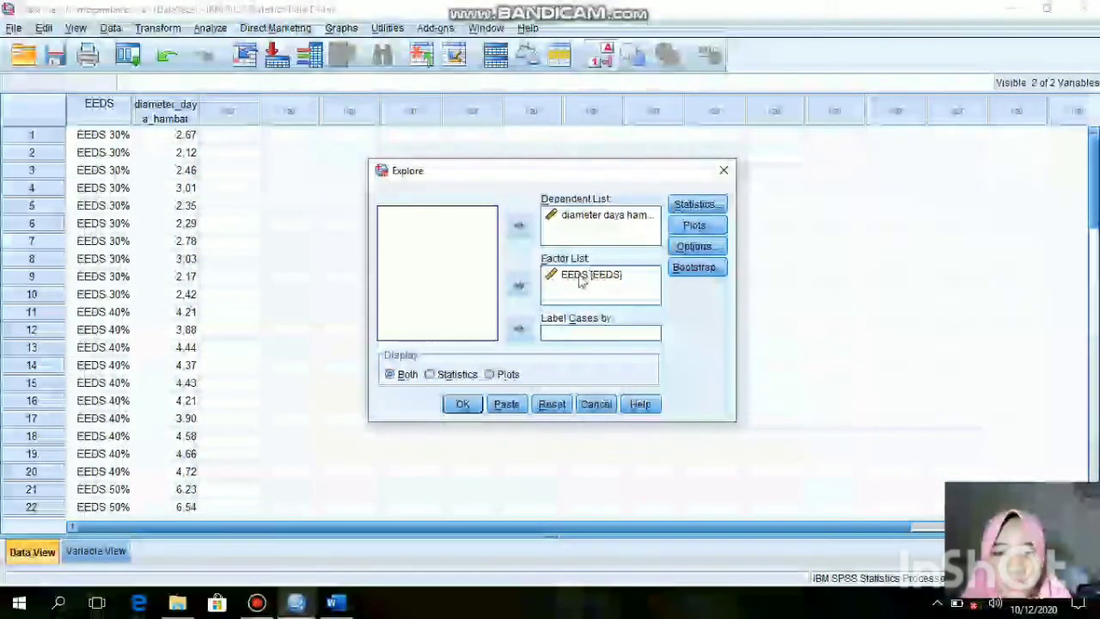
pyautogui.click(695, 204)
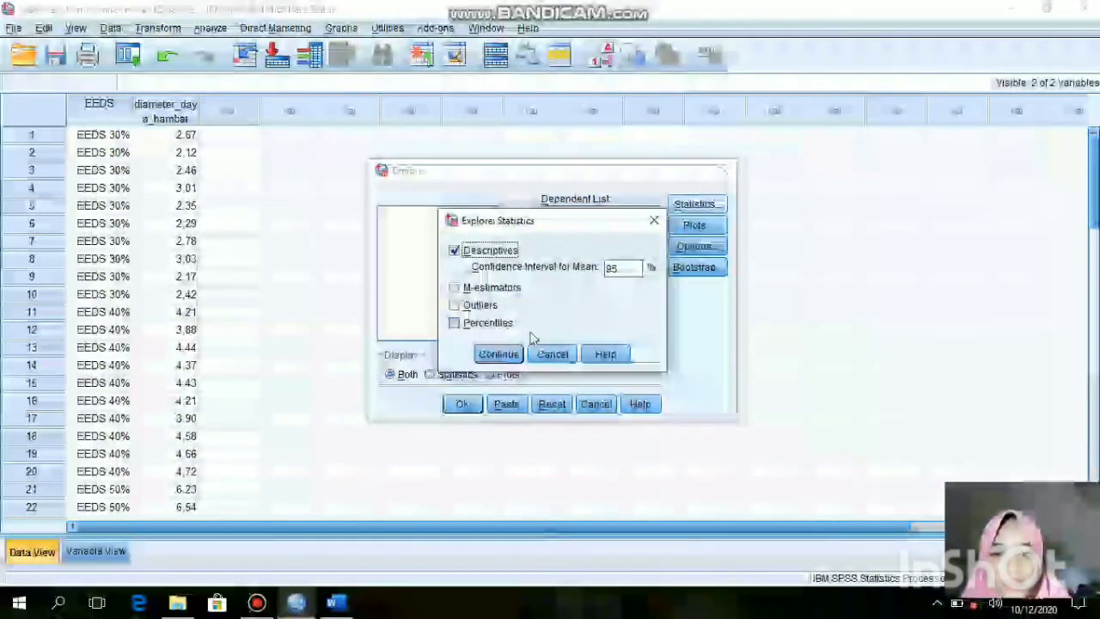
pyautogui.click(497, 354)
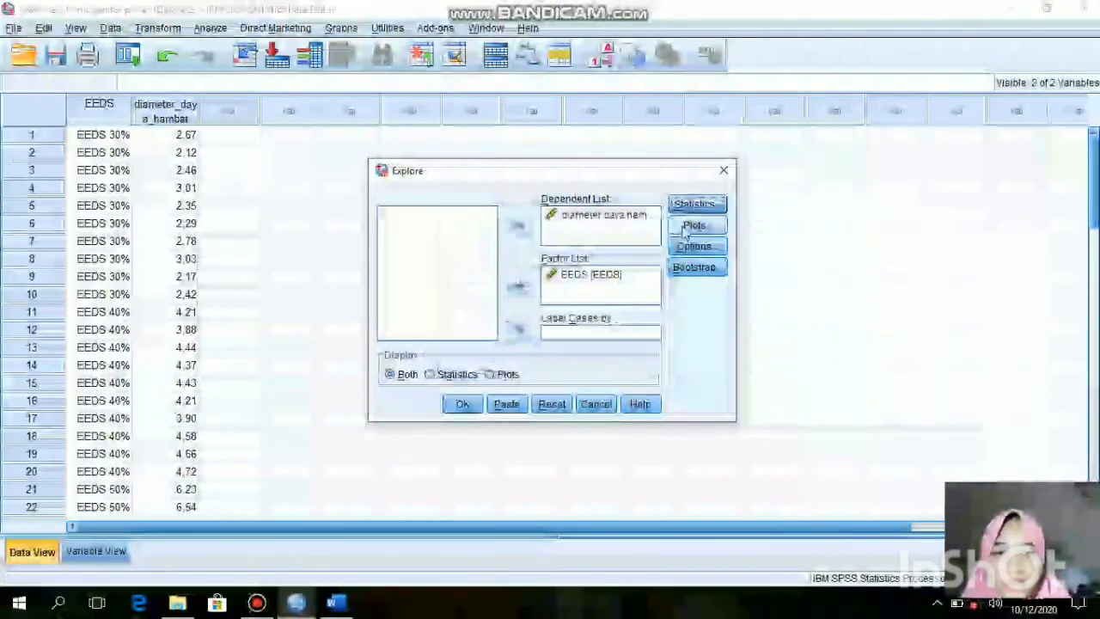
pyautogui.click(694, 225)
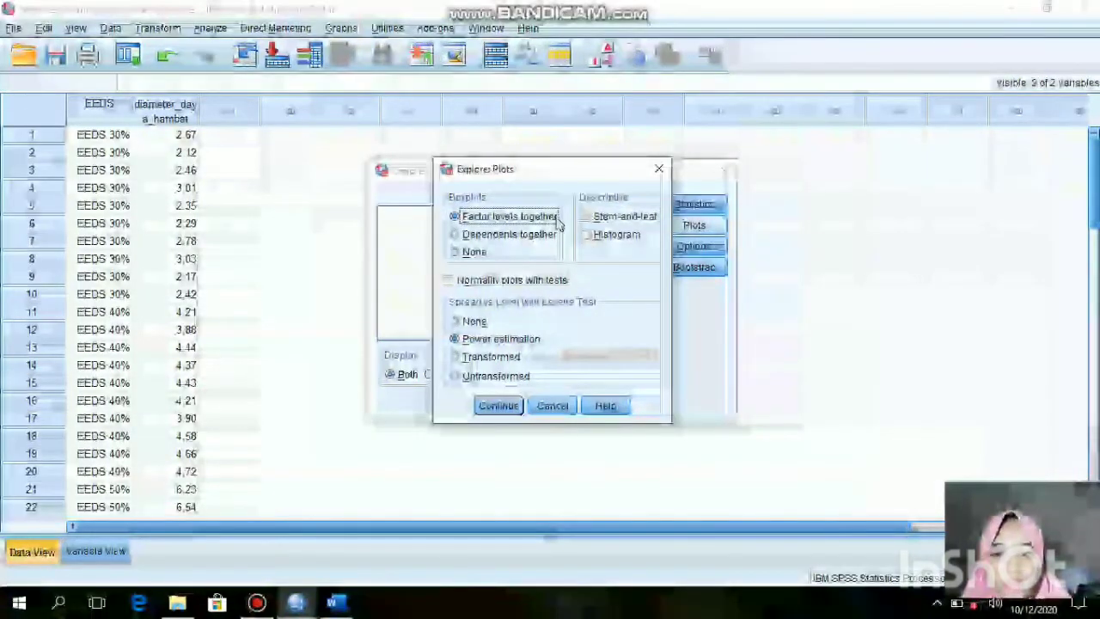
pyautogui.click(496, 405)
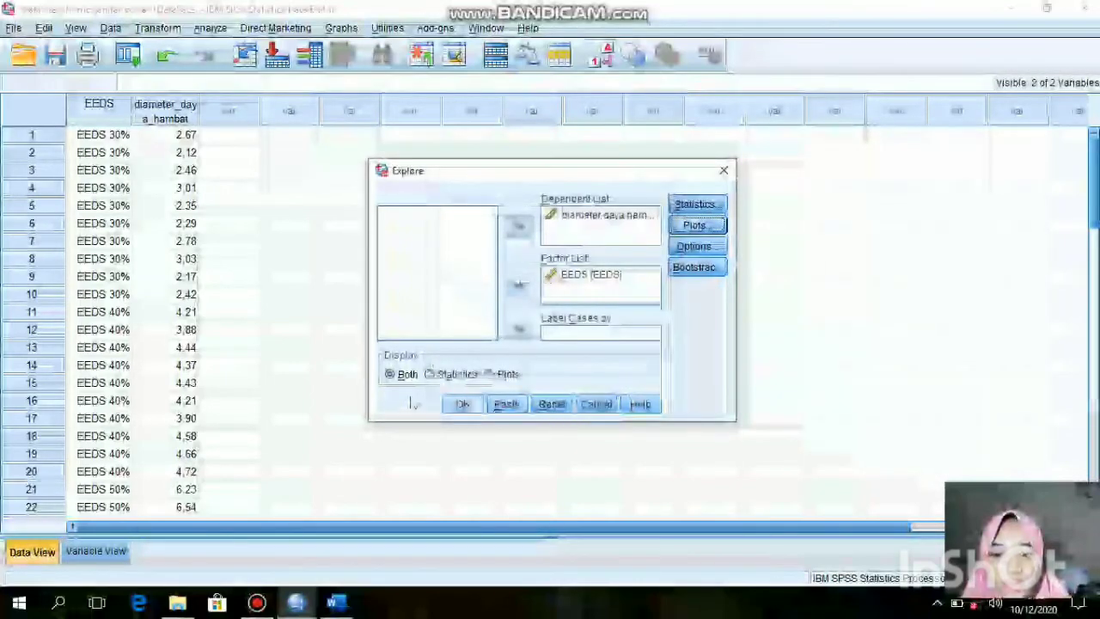
pyautogui.click(448, 406)
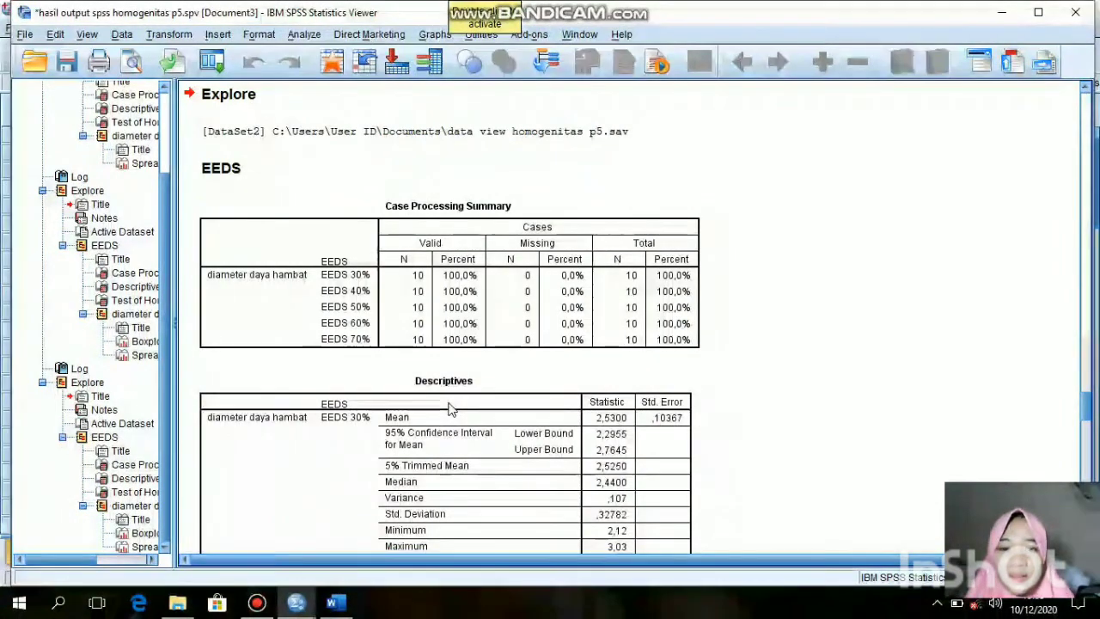
# Examine the significance values in the Test of Homogeneity of Variance table of the newest Explore output
pyautogui.moveTo(1092, 412); pyautogui.dragTo(1091, 480)
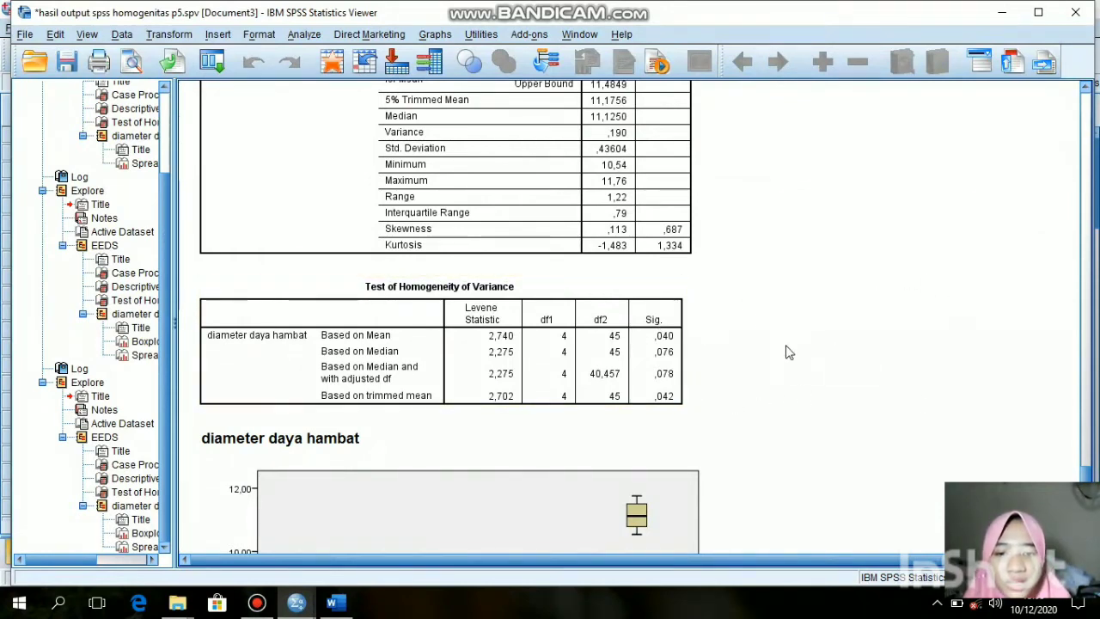
pyautogui.click(653, 344)
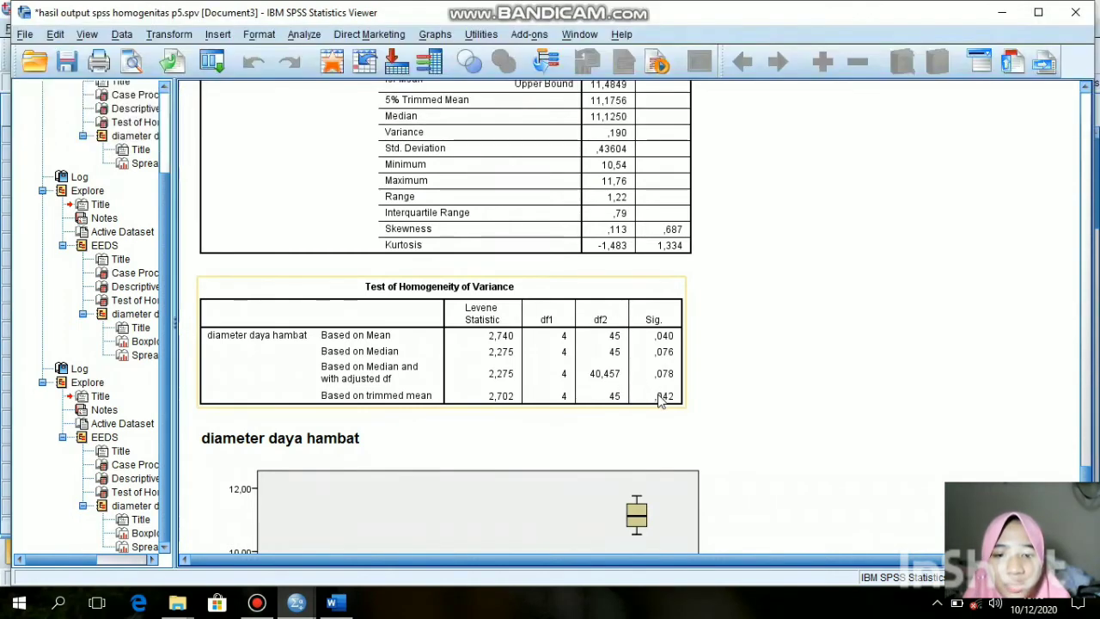
pyautogui.click(712, 423)
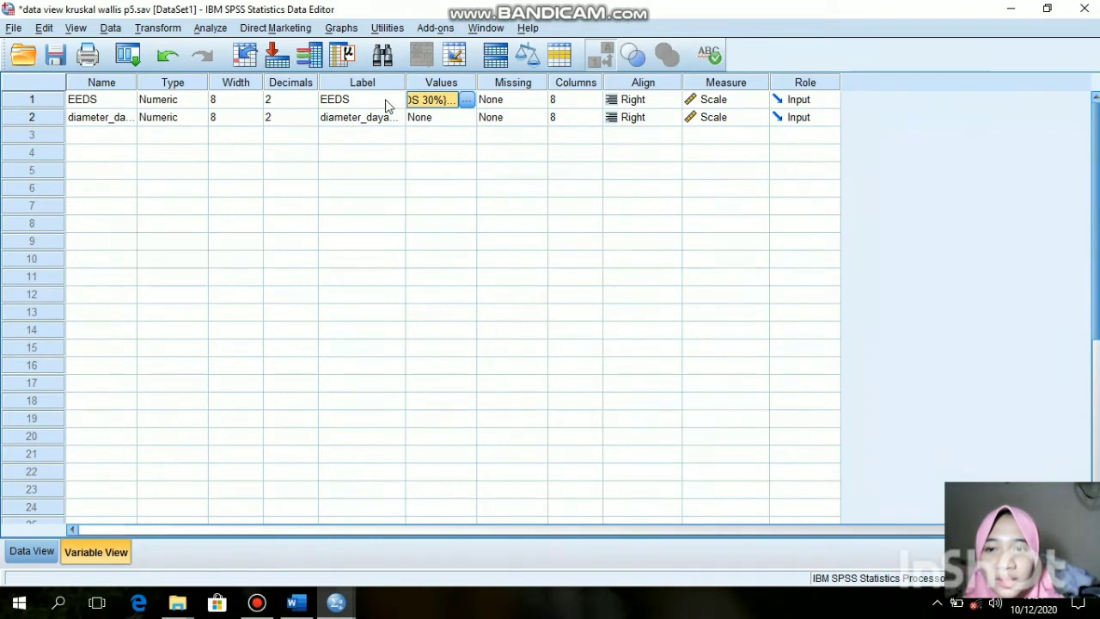
# Review the EEDS value labels in the Kruskal-Wallis dataset and look through its data rows
pyautogui.click(466, 101)
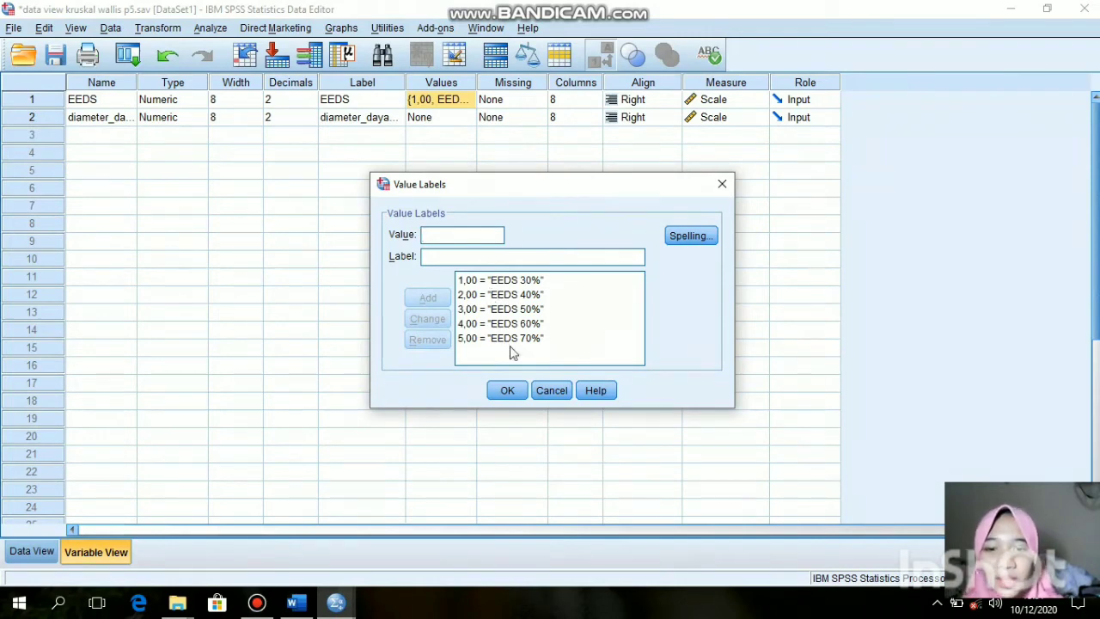
pyautogui.click(507, 391)
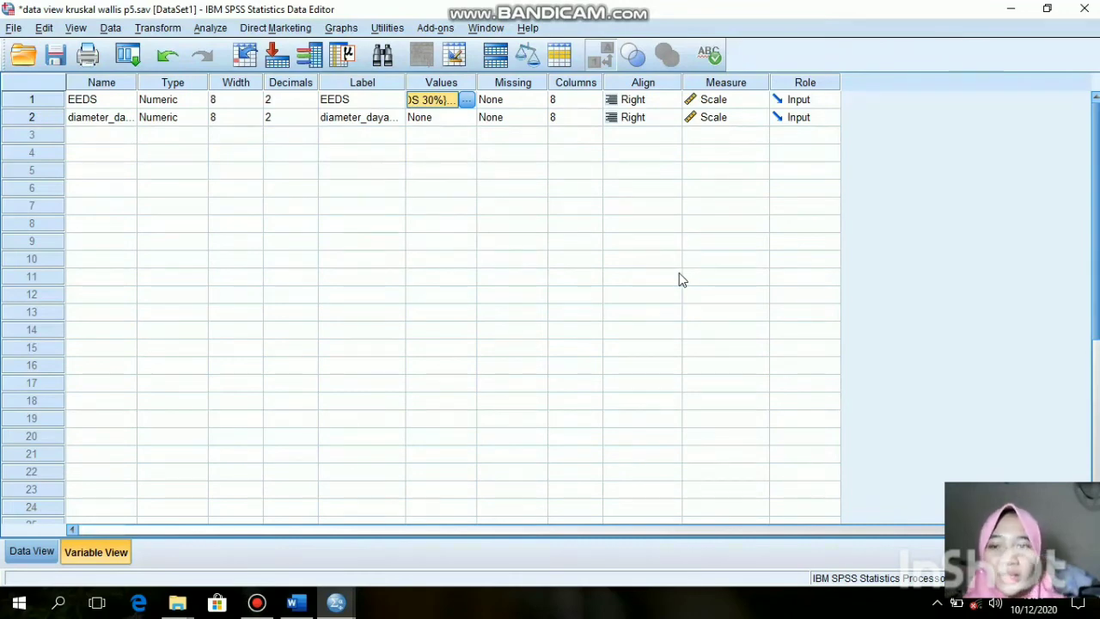
pyautogui.click(32, 552)
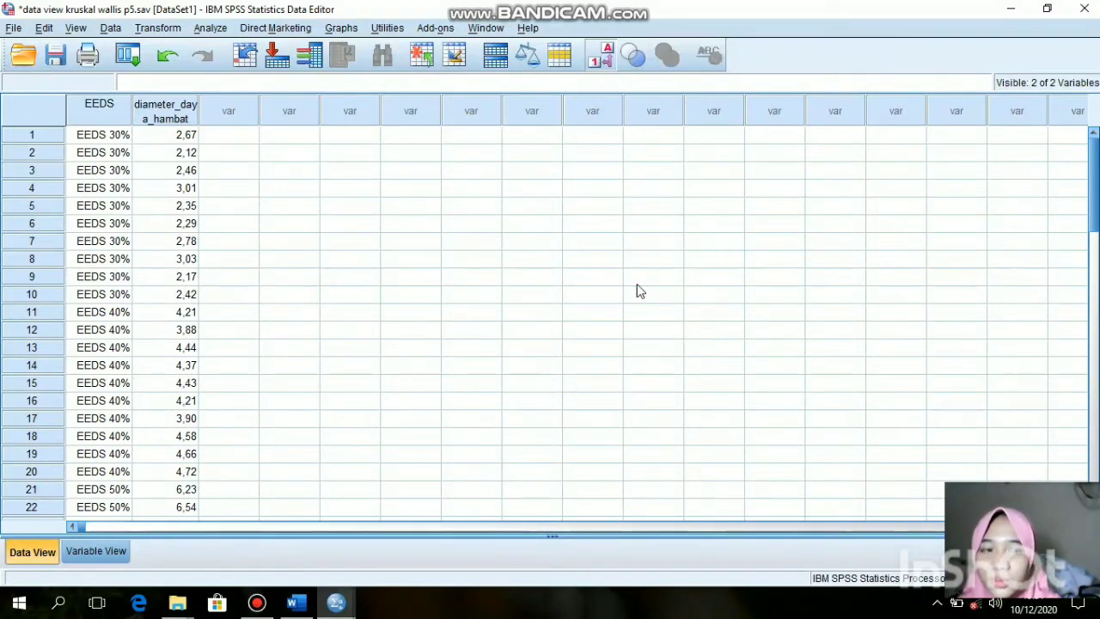
pyautogui.moveTo(1096, 195)
pyautogui.mouseDown()
pyautogui.moveTo(1097, 318)
pyautogui.moveTo(1092, 179)
pyautogui.mouseUp()
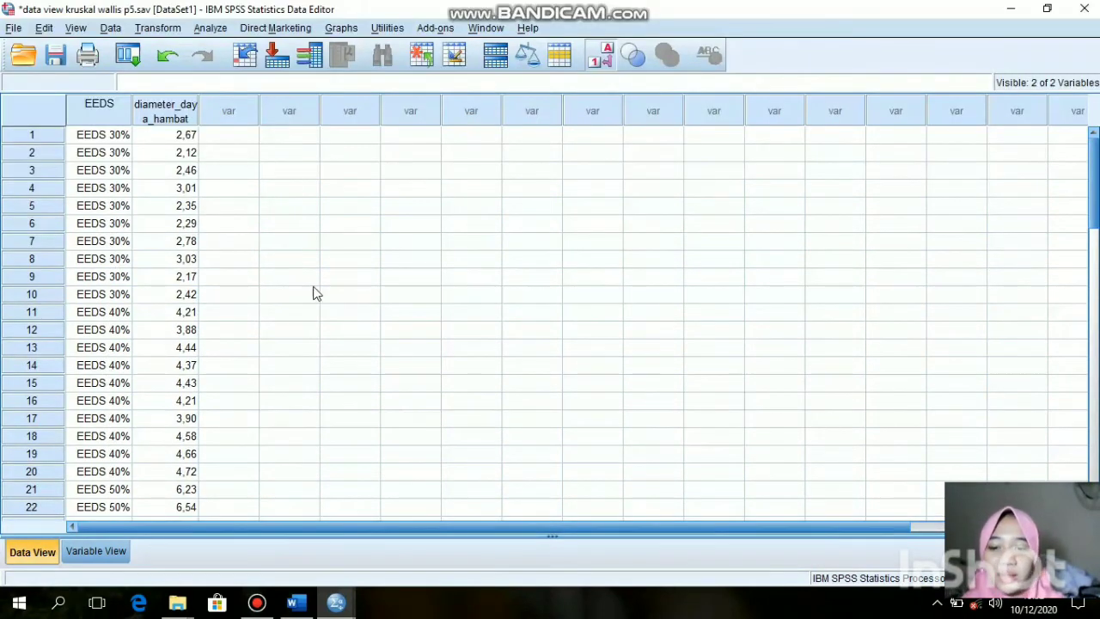
# Check the inhibition diameter table and research question in the Word case document, and return to the Kruskal-Wallis dataset in SPSS
pyautogui.moveTo(297, 601)
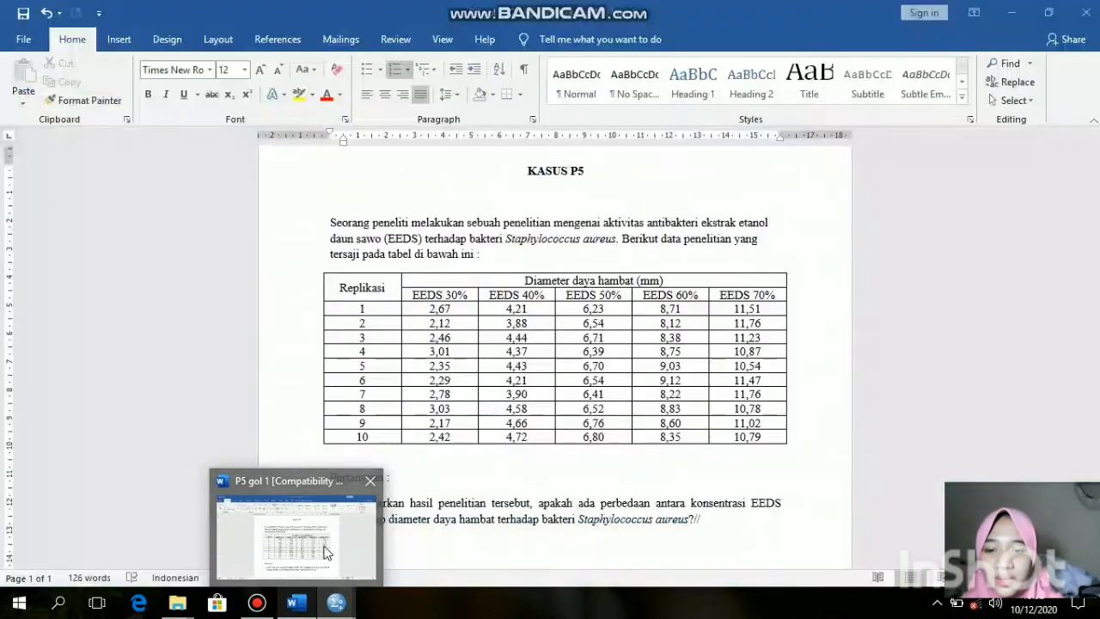
pyautogui.click(325, 551)
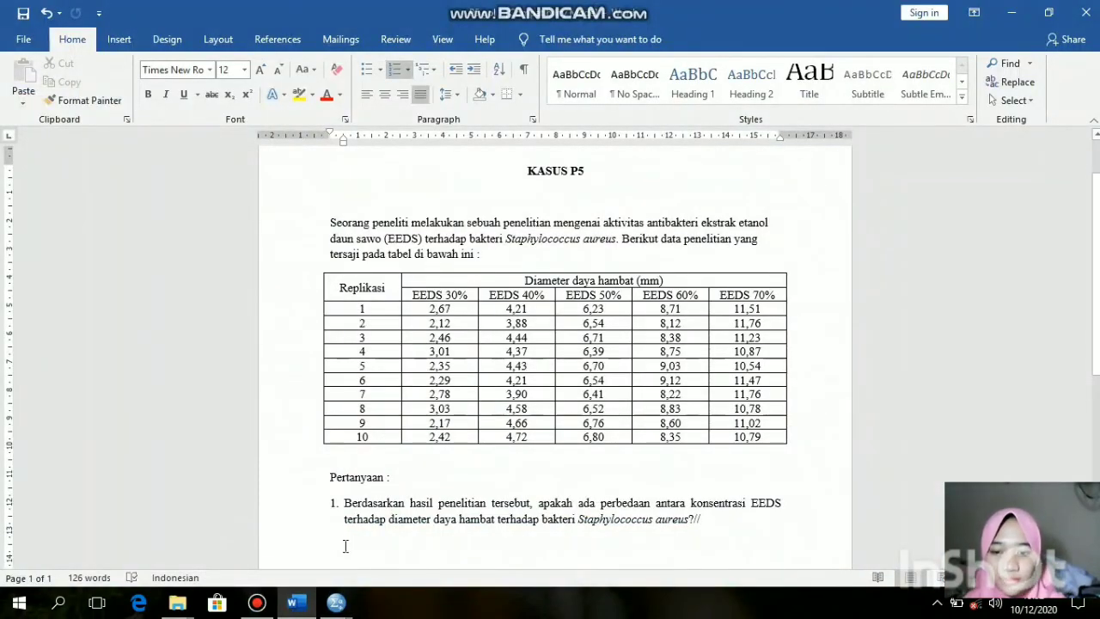
pyautogui.click(337, 601)
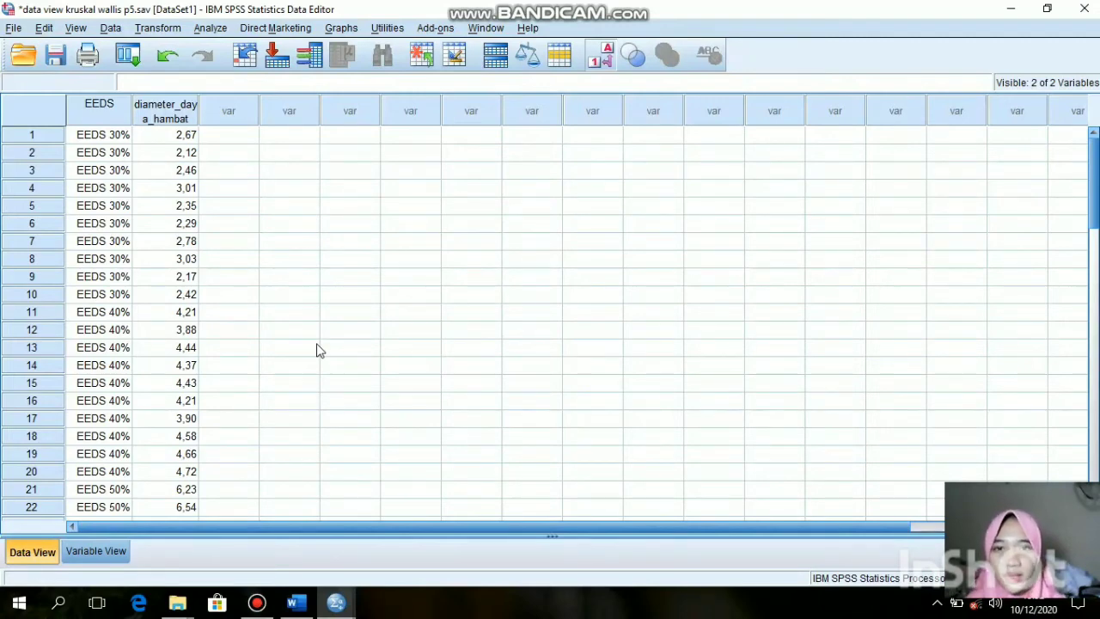
# Run the legacy K Independent Samples test with Kruskal-Wallis H on diameter_daya_hambat, grouped by EEDS with range 1 to 4, and view its Test Statistics table
pyautogui.click(210, 29)
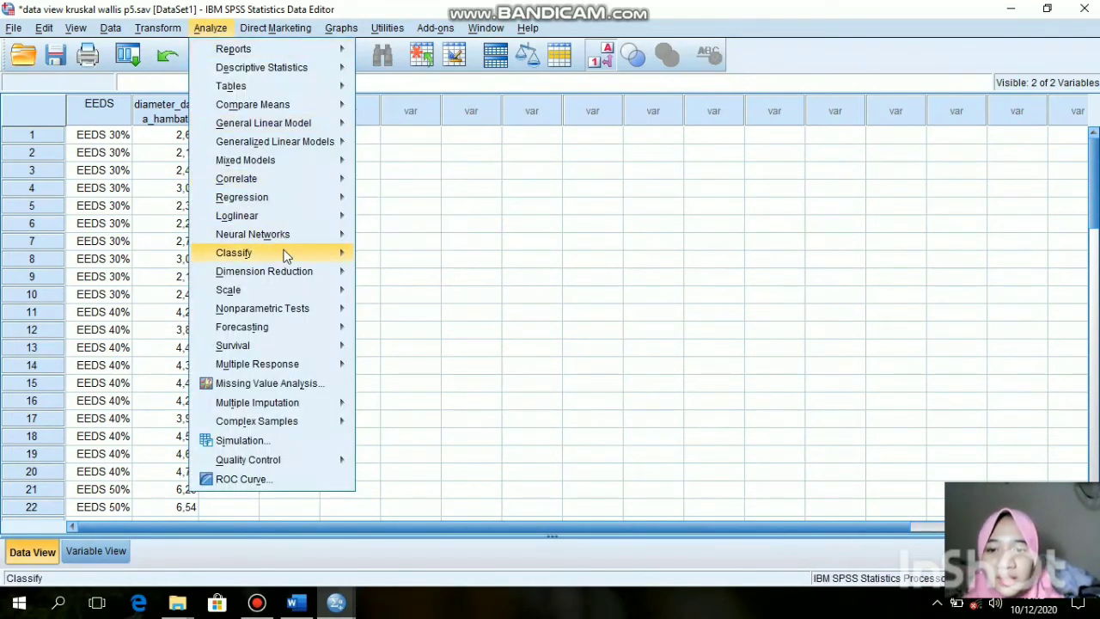
pyautogui.moveTo(296, 309)
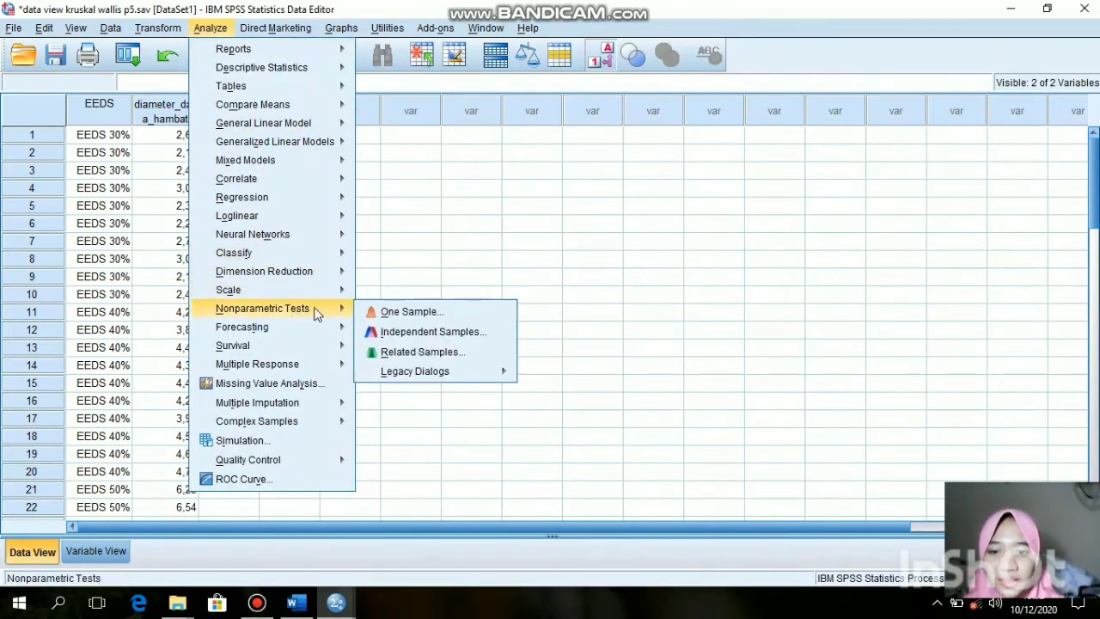
pyautogui.moveTo(389, 370)
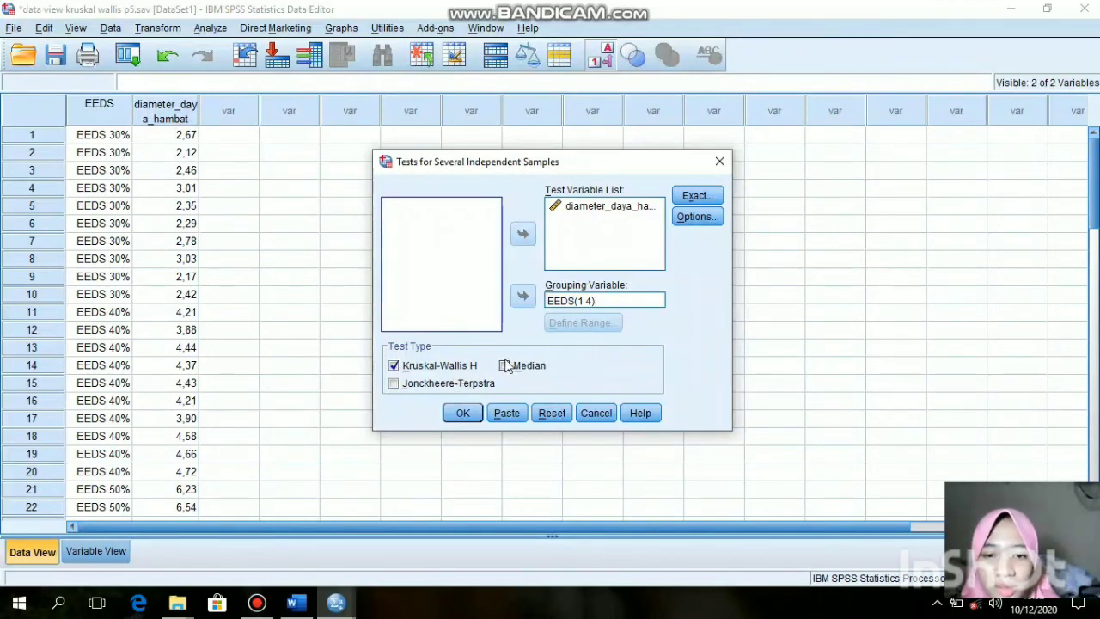
pyautogui.click(464, 413)
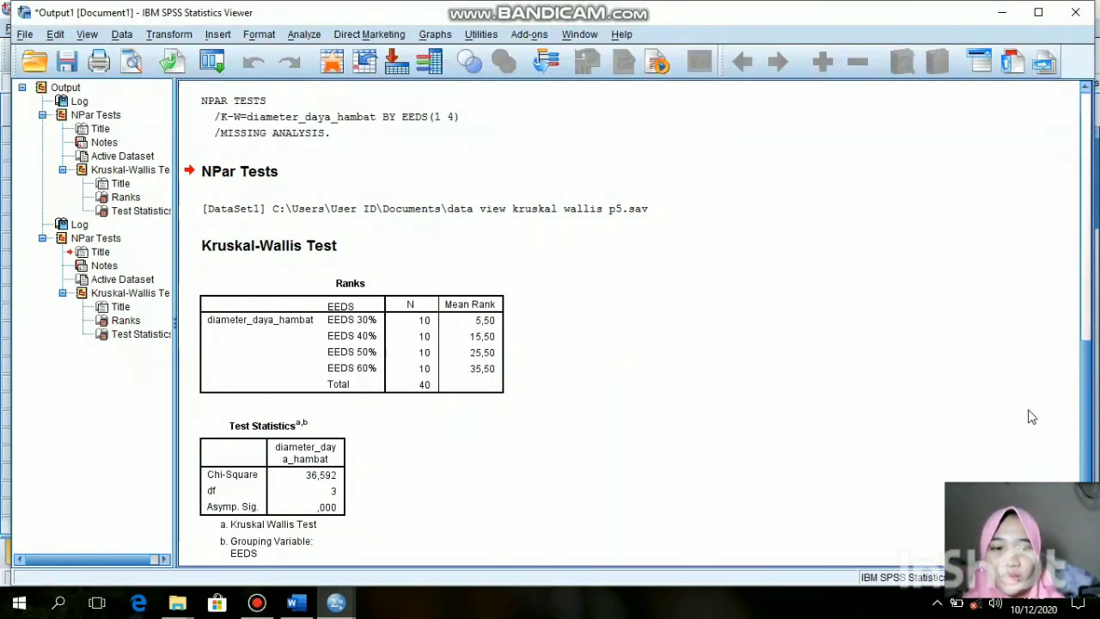
pyautogui.scroll(-1, 1093, 421)
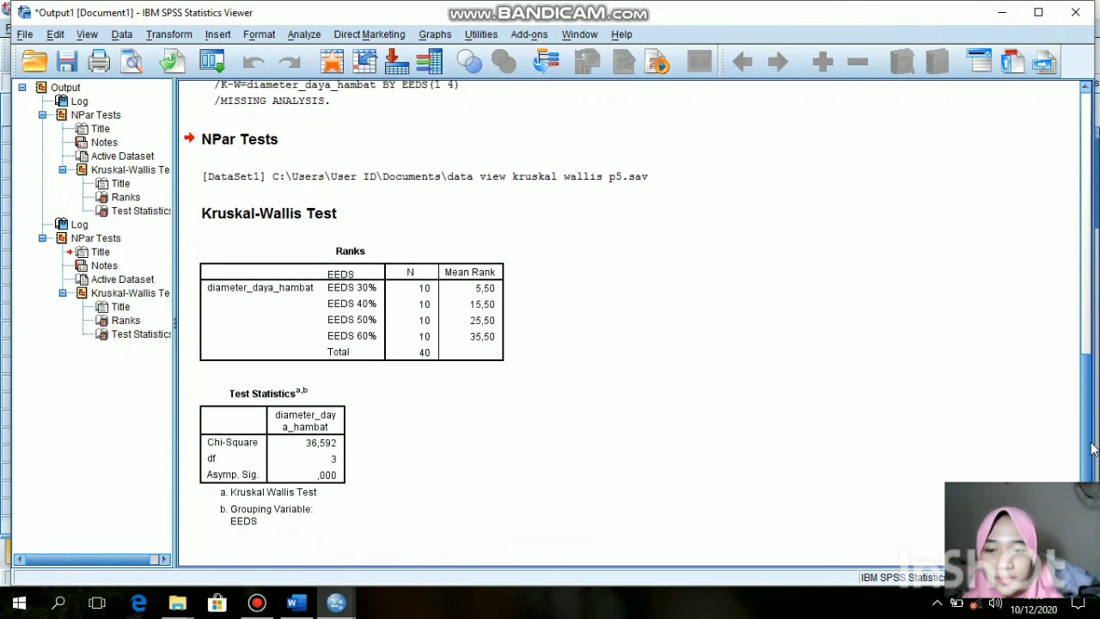